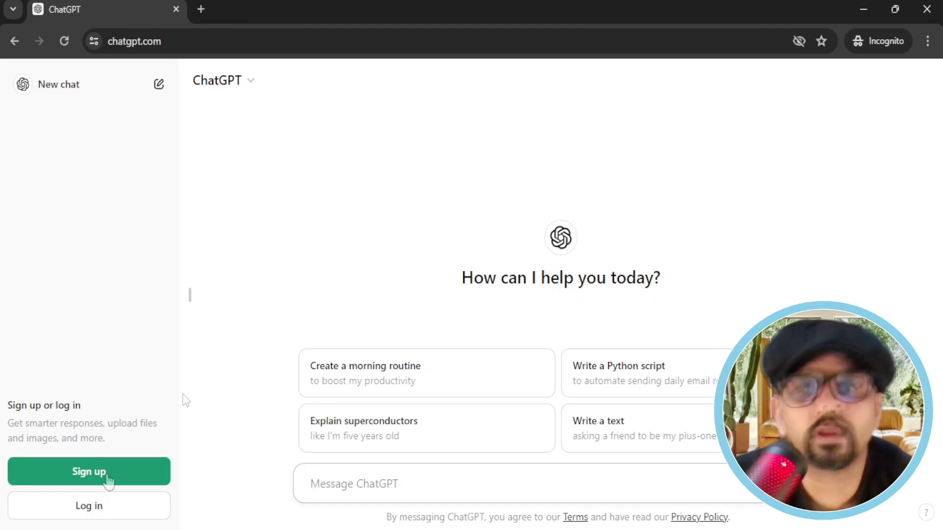
- Sign in and browse the Writing section of Explore GPTs for humanizer GPTs like AI Humanizer
left_click(97, 506)
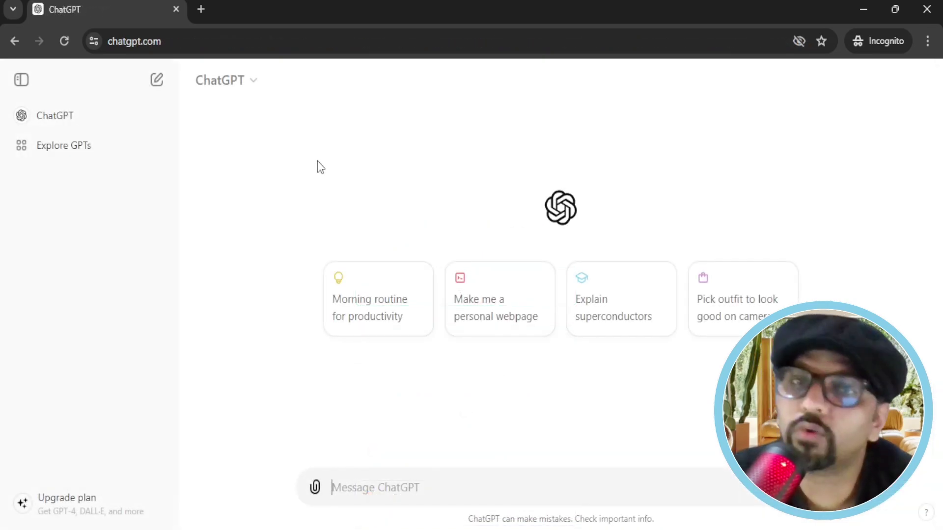
left_click(64, 153)
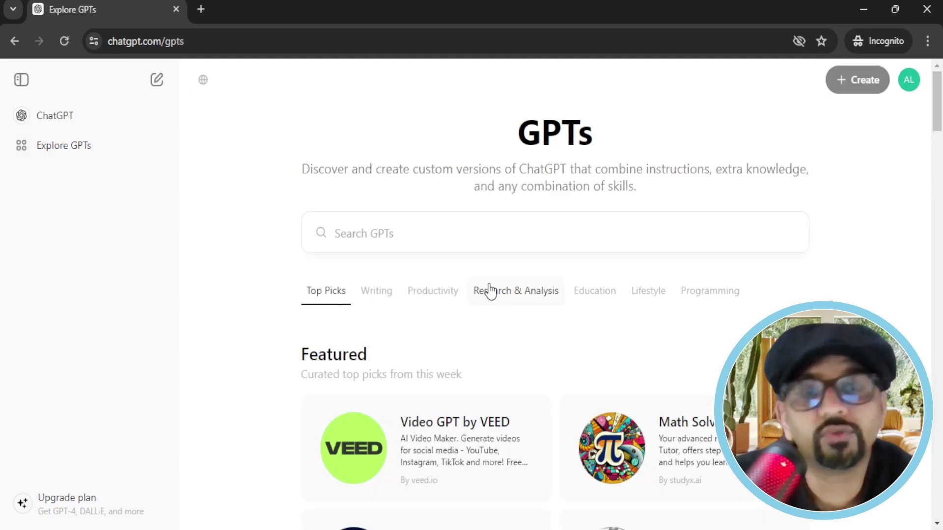
scroll(488, 290, "down", 15)
scroll(489, 293, "down", 9)
scroll(489, 295, "up", 3)
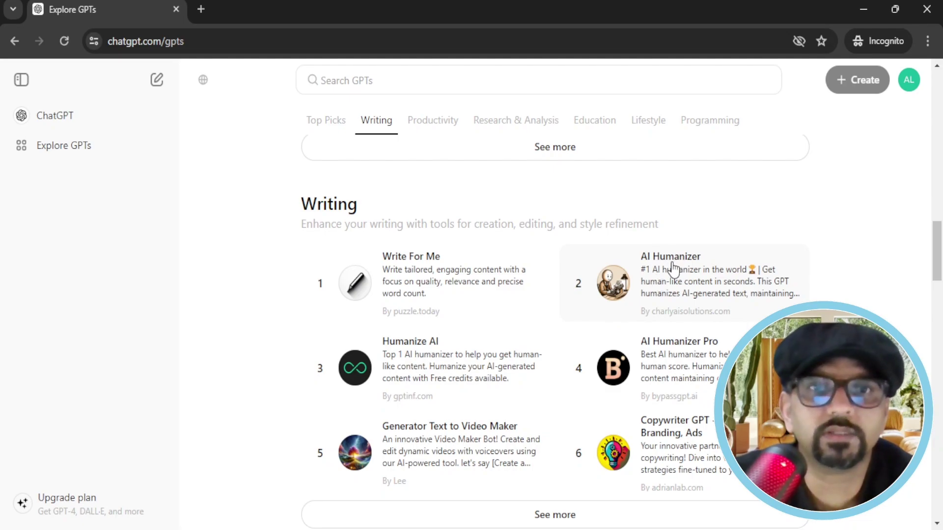
- Start a chat with AI Humanizer and request an academic essay on music and mood with references
left_click(672, 269)
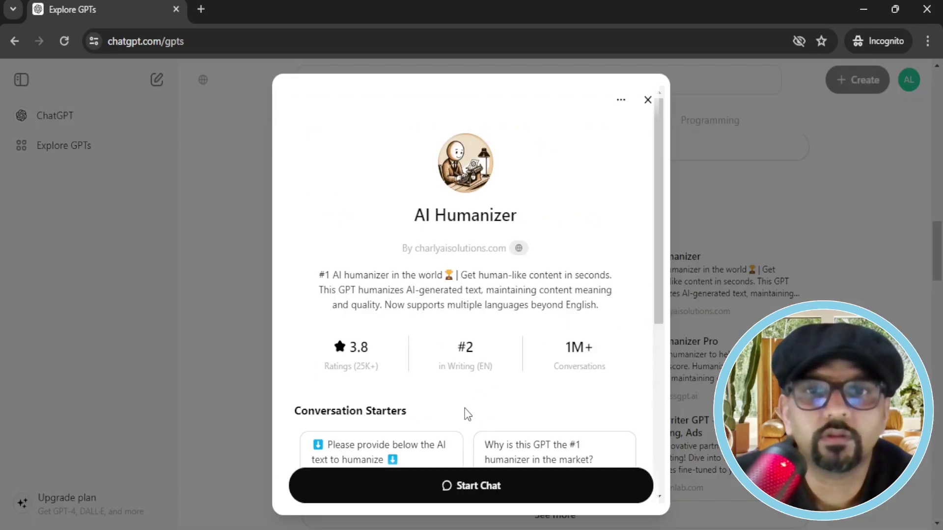
left_click(452, 498)
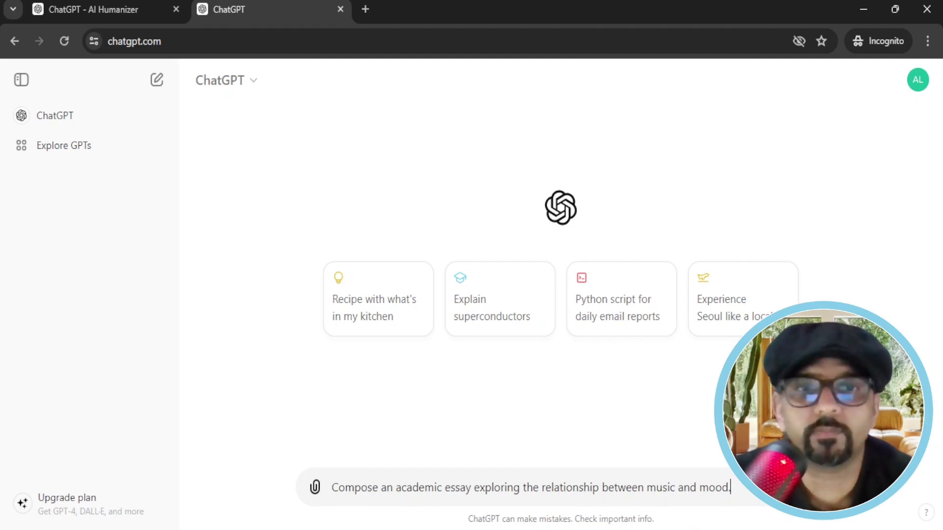
key("Return")
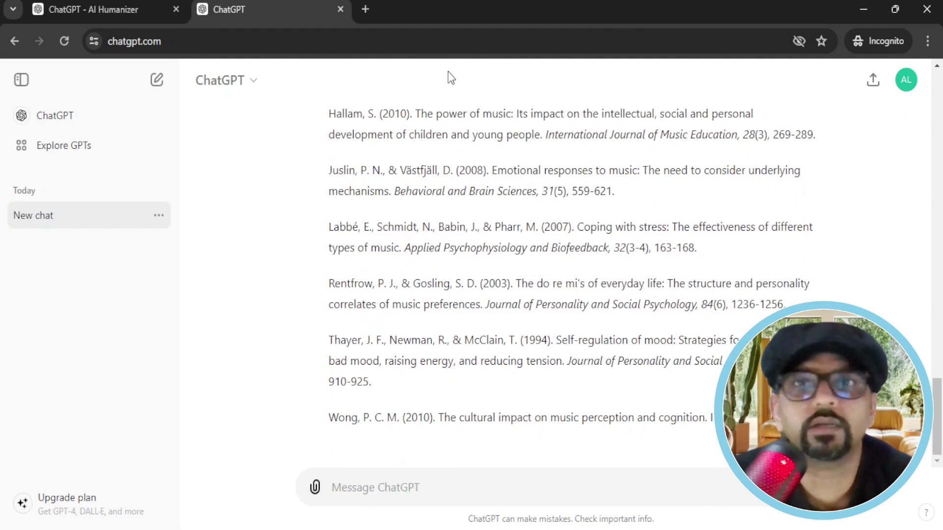
- Search Google for 'gptzero' in a new browser tab
left_click(365, 9)
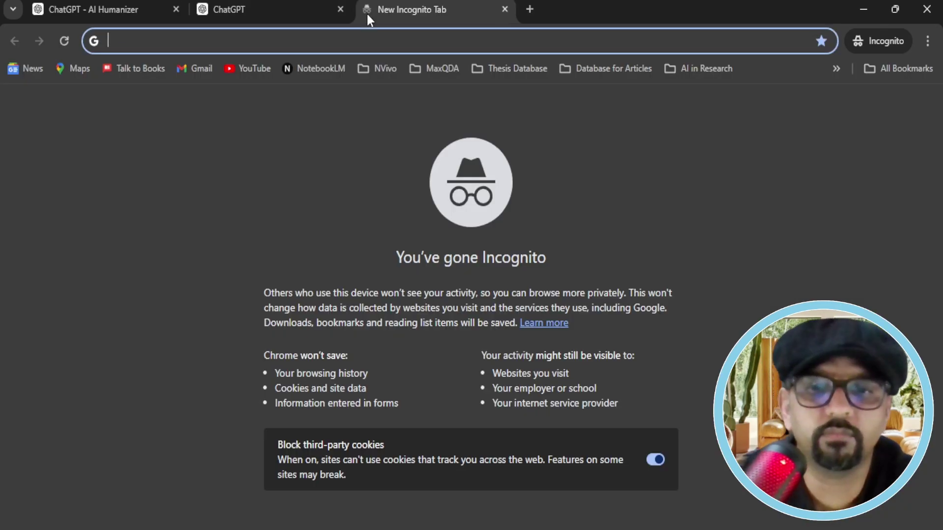
type("gptzero")
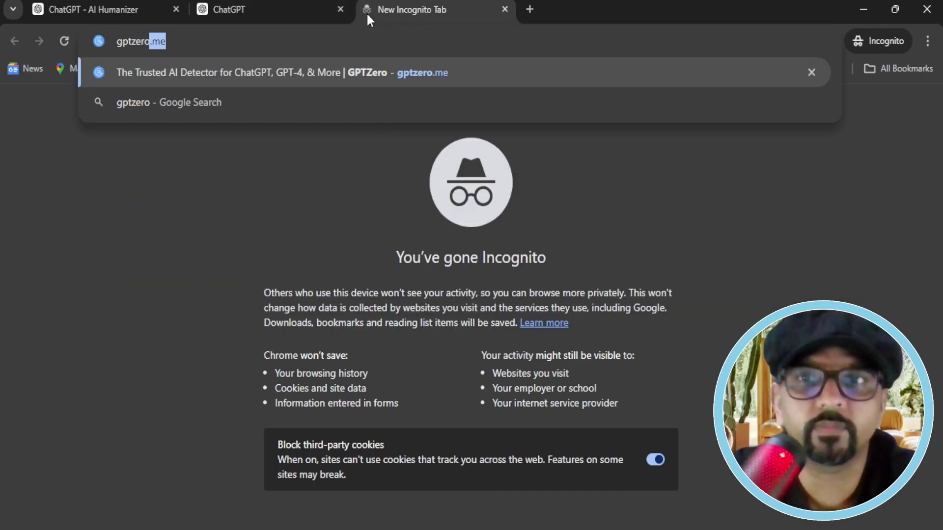
key("Delete")
key("Return")
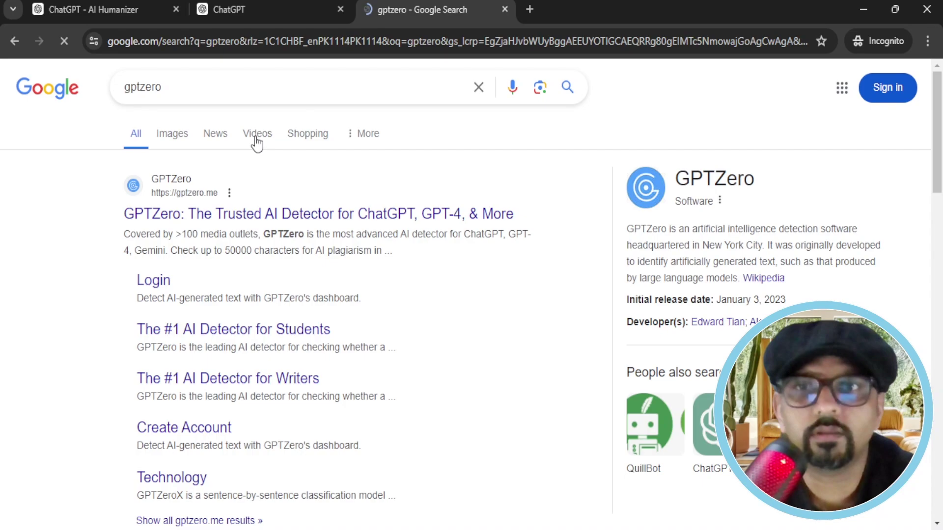
- Load the GPTZero site, then select the ChatGPT essay from its title through the Conclusion
left_click(223, 215)
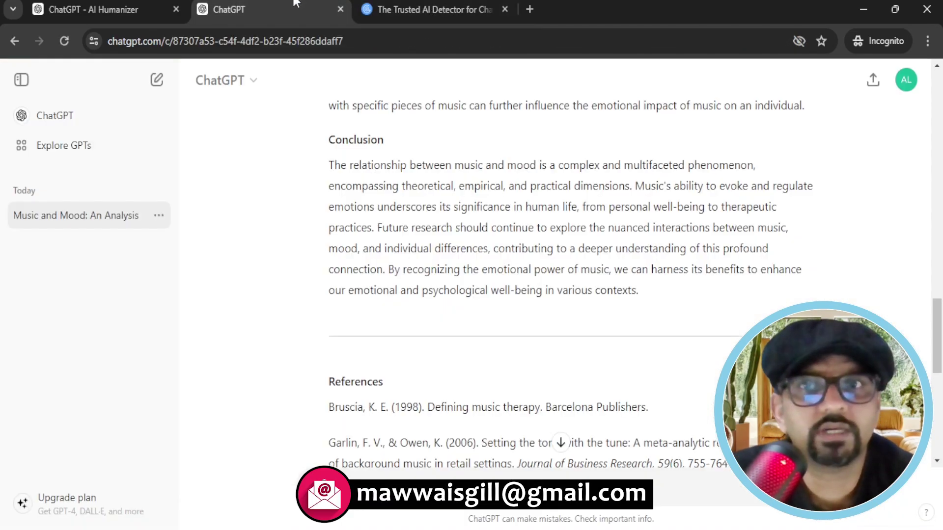
scroll(436, 225, "up", 2)
scroll(436, 225, "up", 15)
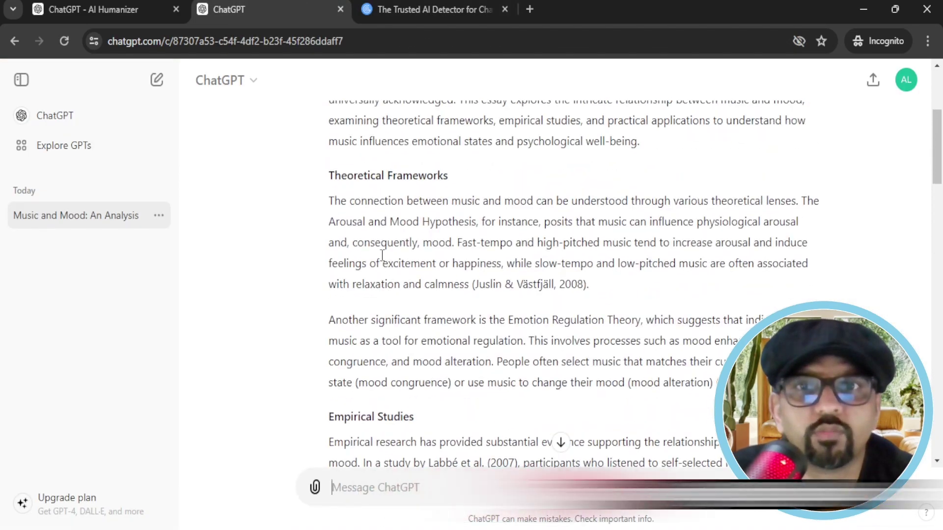
left_click_drag(335, 216, 627, 295)
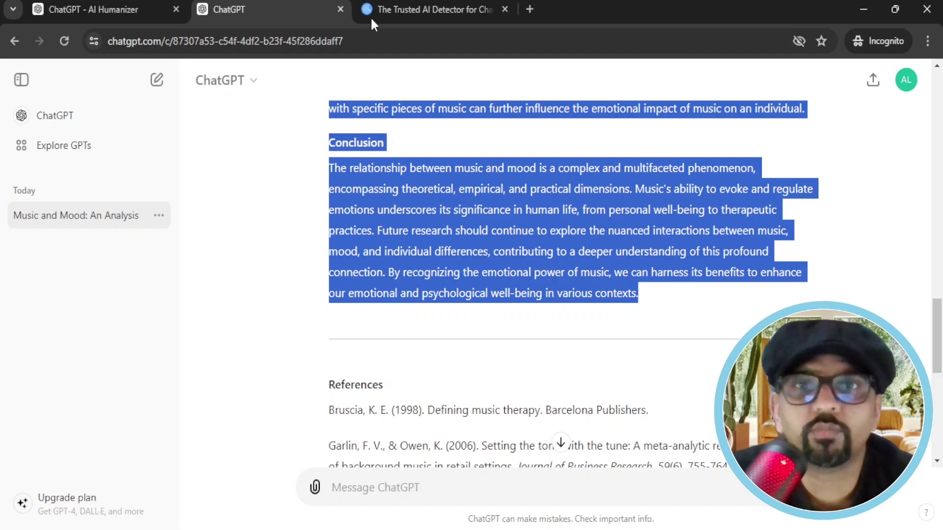
- Paste the original essay (about 4647 characters) into GPTZero and run Check Origin, scoring 92% AI
left_click(427, 9)
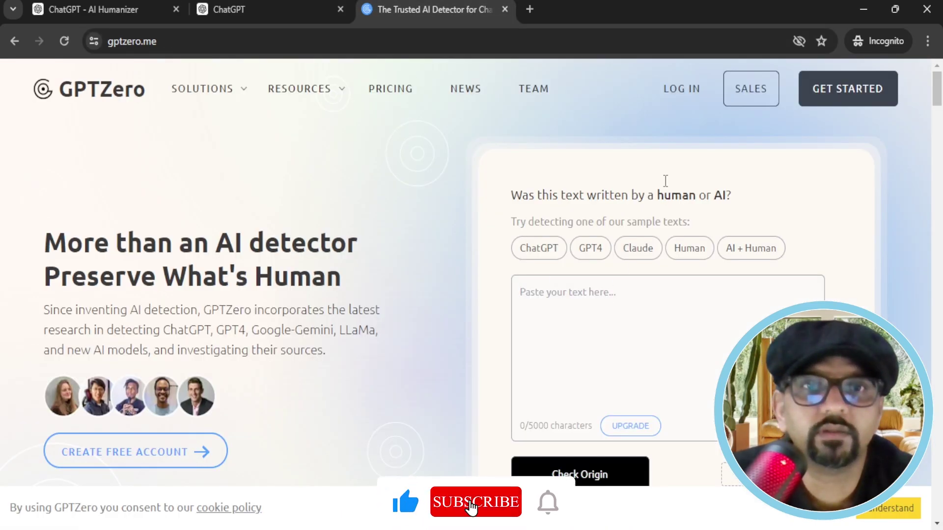
key("ctrl+v")
left_click(578, 476)
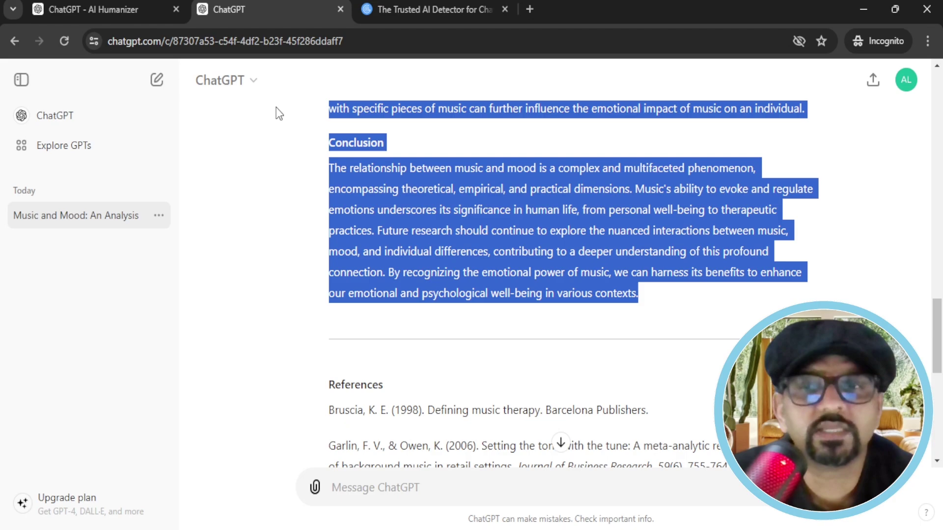
- Send the pasted essay to AI Humanizer and allow its plugin.gptinf.com plugin to rewrite it
left_click(130, 12)
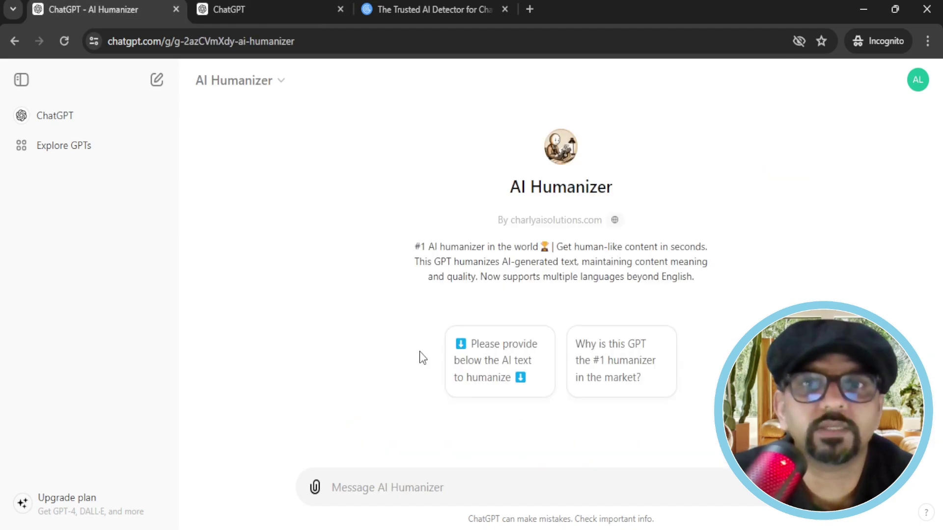
key("ctrl+v")
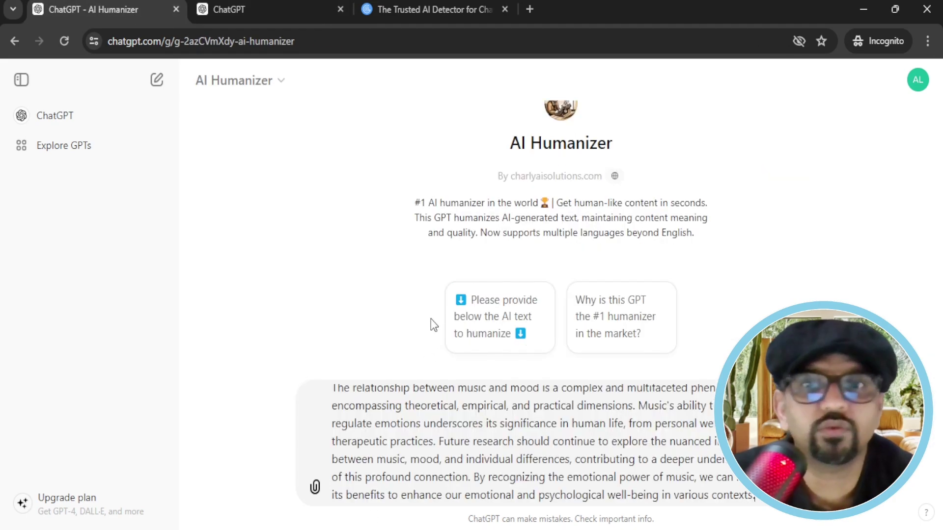
key("Return")
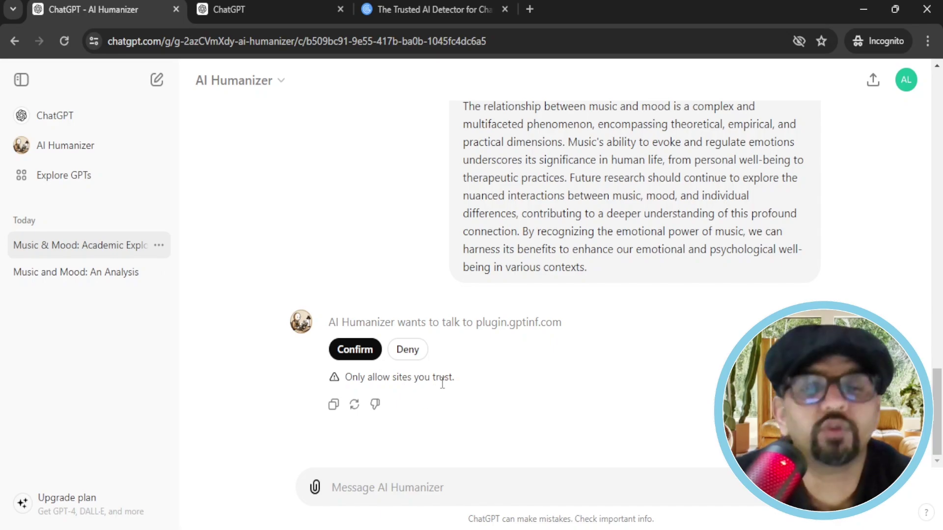
left_click(355, 349)
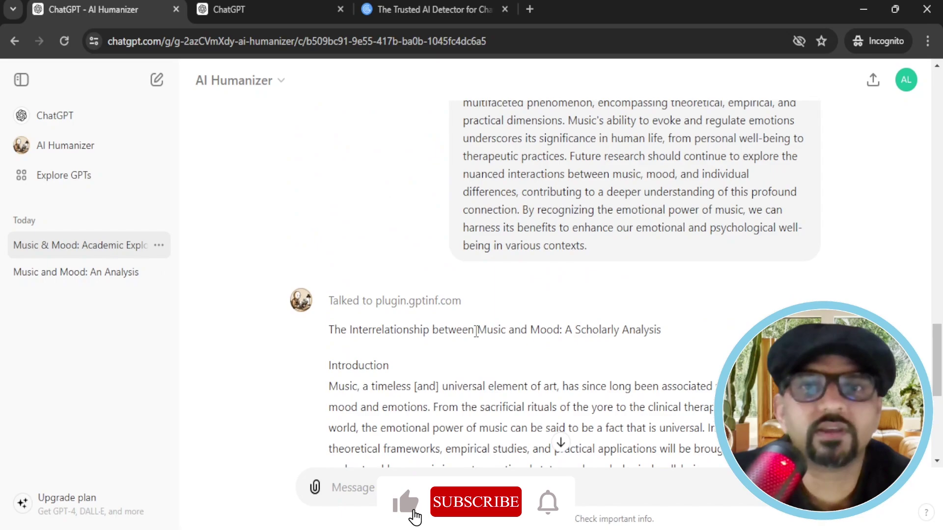
- Select the whole rewritten essay, 'The Interrelationship between Music and Mood: A Scholarly Analysis'
scroll(476, 332, "down", 6)
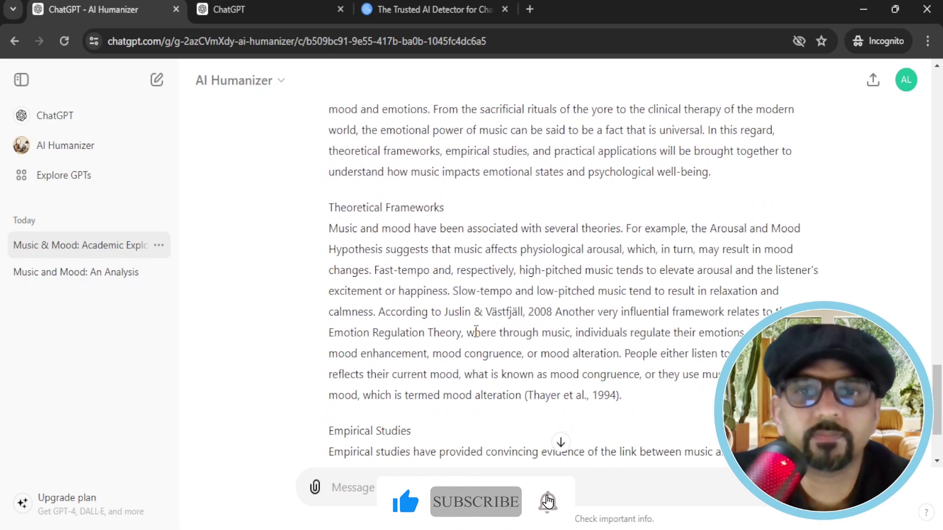
scroll(476, 332, "down", 3)
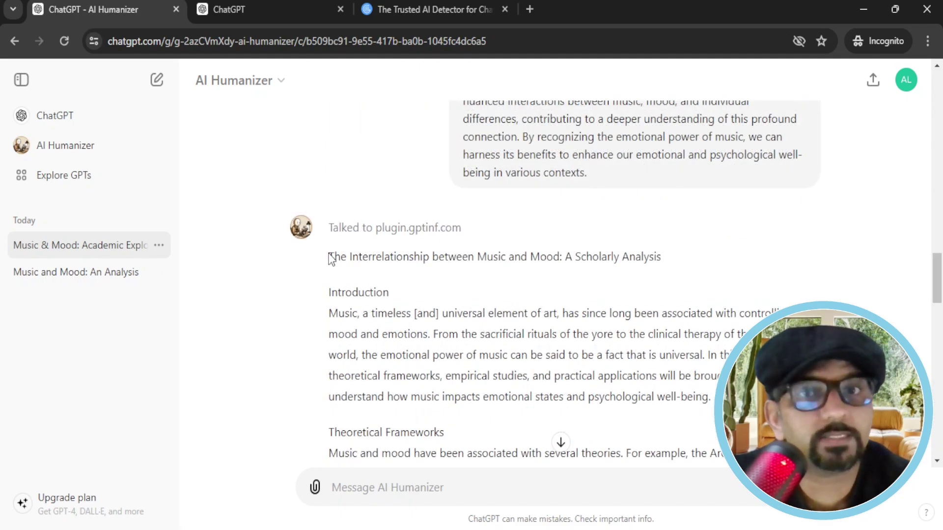
left_click_drag(334, 257, 372, 449)
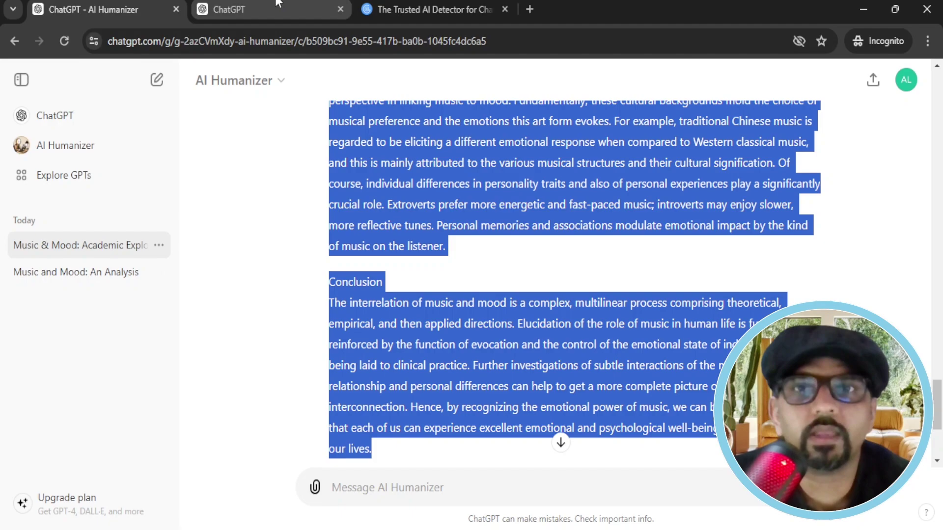
- Paste the humanized essay into a fresh GPTZero form and check it, getting 1% AI probability
left_click(402, 6)
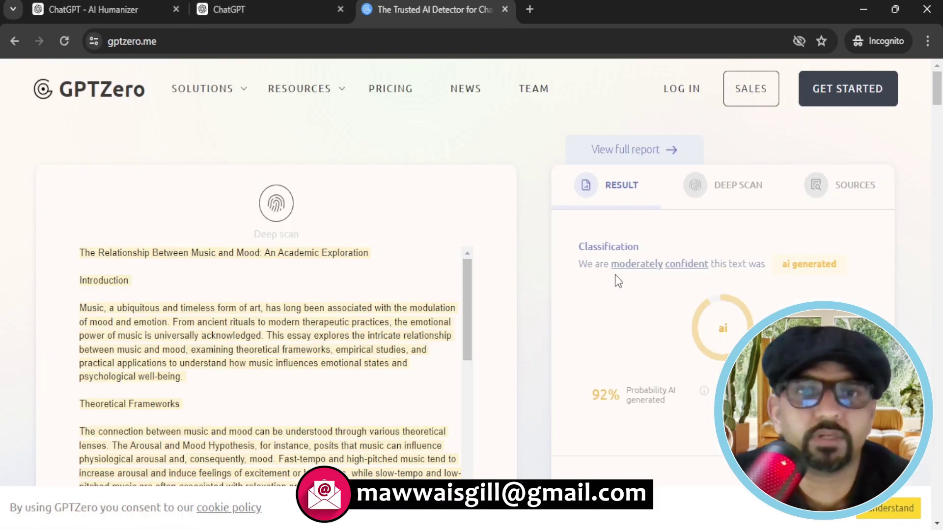
left_click(116, 89)
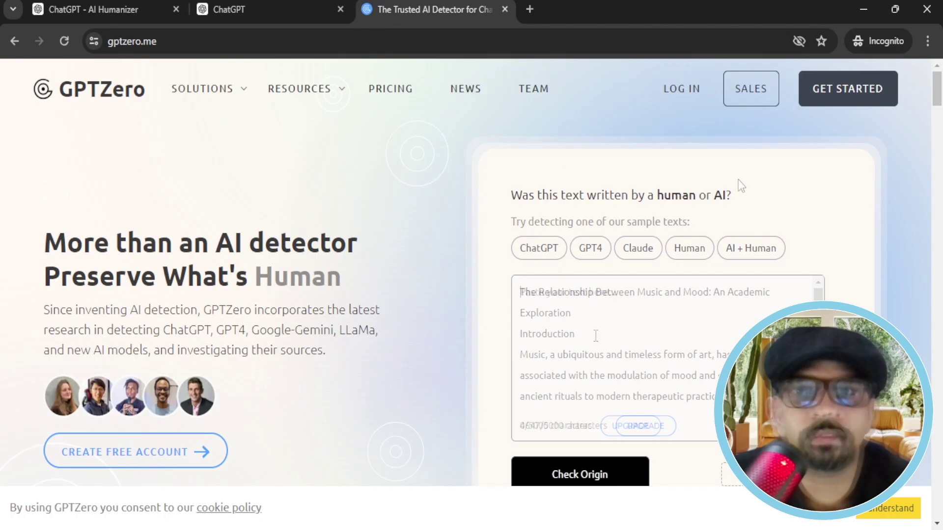
key("ctrl+v")
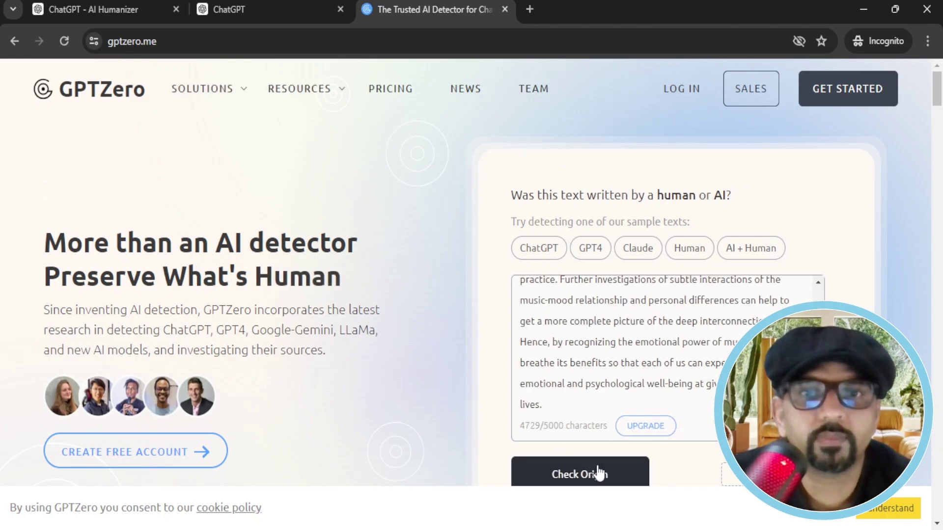
left_click(598, 474)
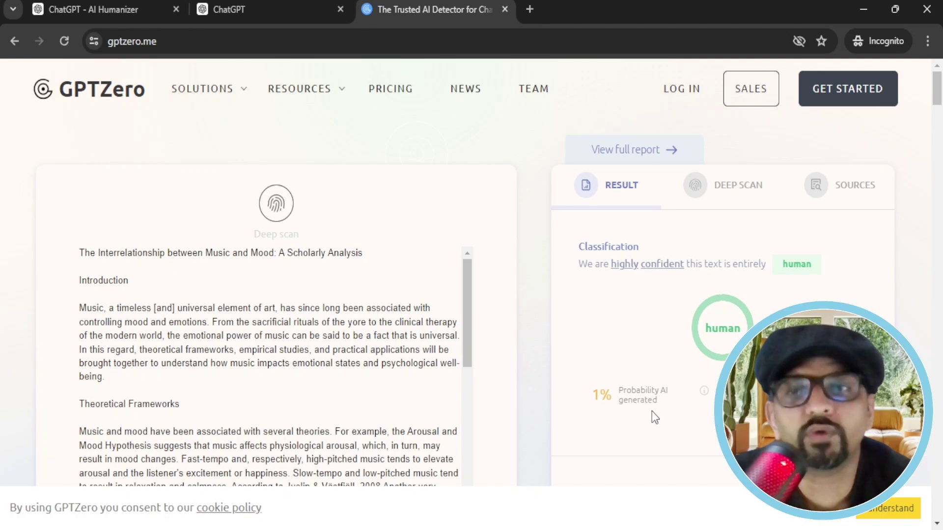
key("ctrl+1")
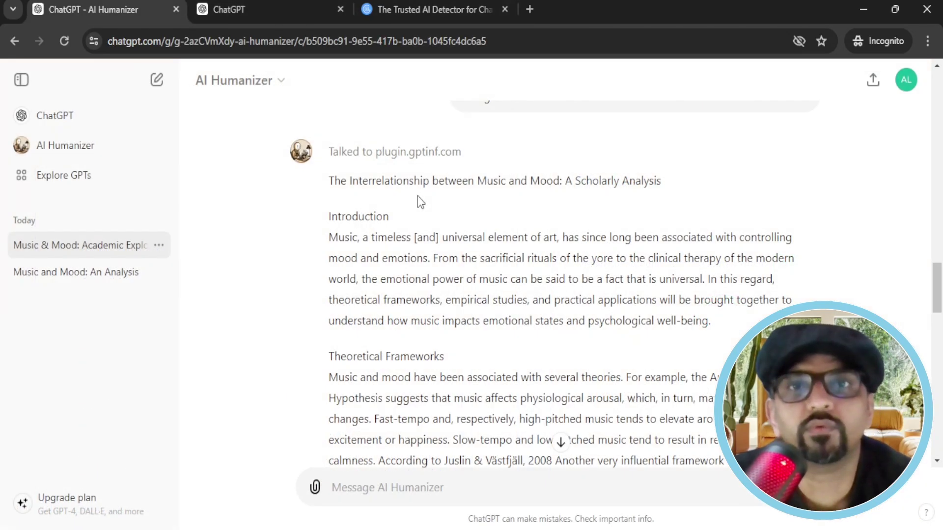